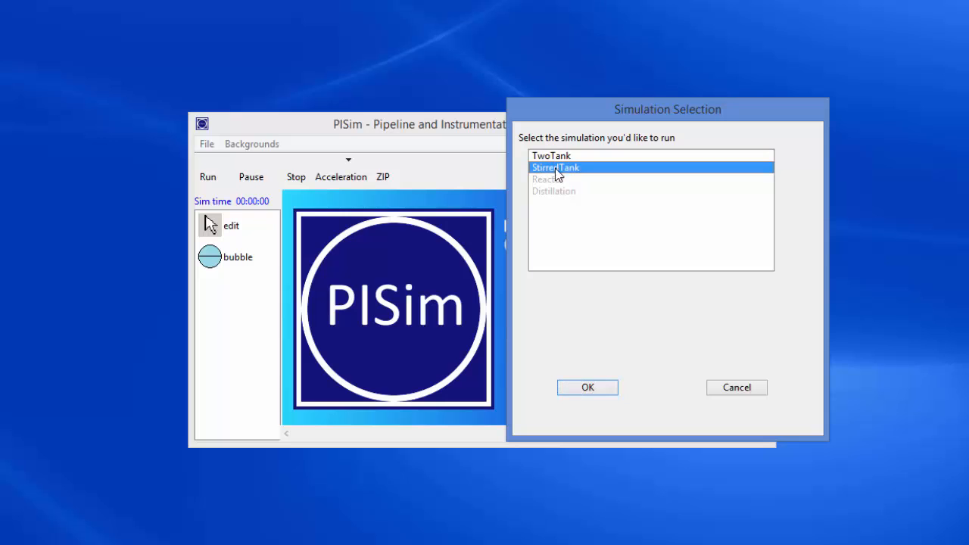
Load the StirredTank simulation.
left_click(588, 387)
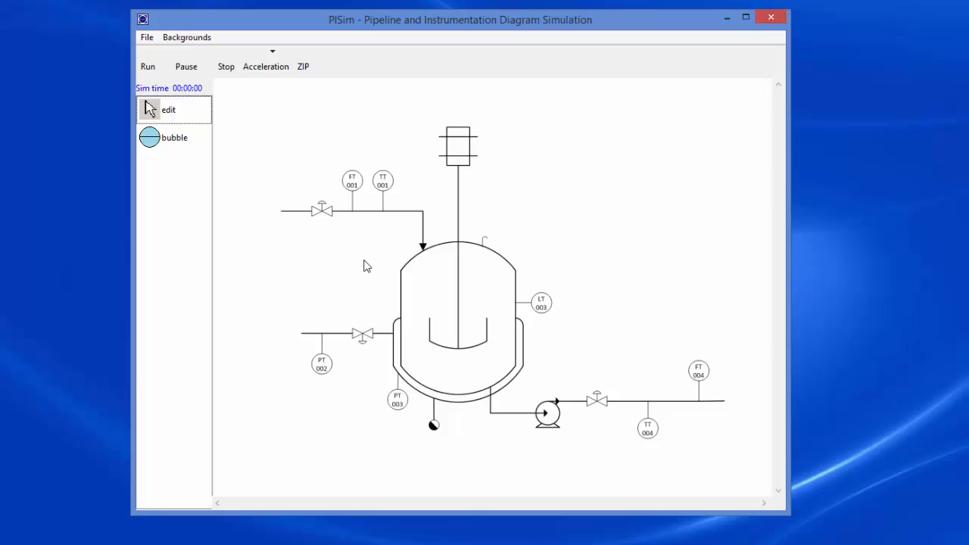
Place one instrument bubble in the blank area above the liquid inlet valve and return to edit mode.
left_click(151, 139)
left_click(316, 144)
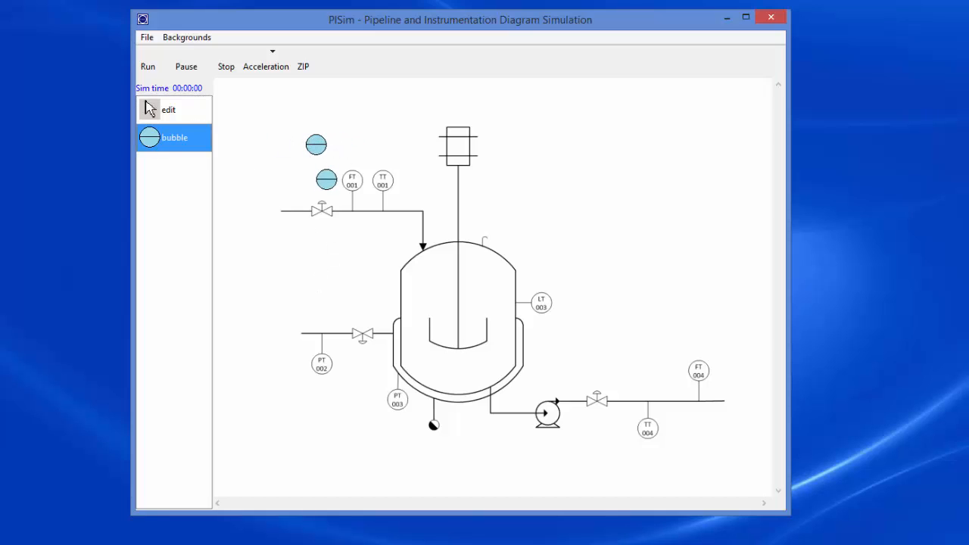
left_click(151, 110)
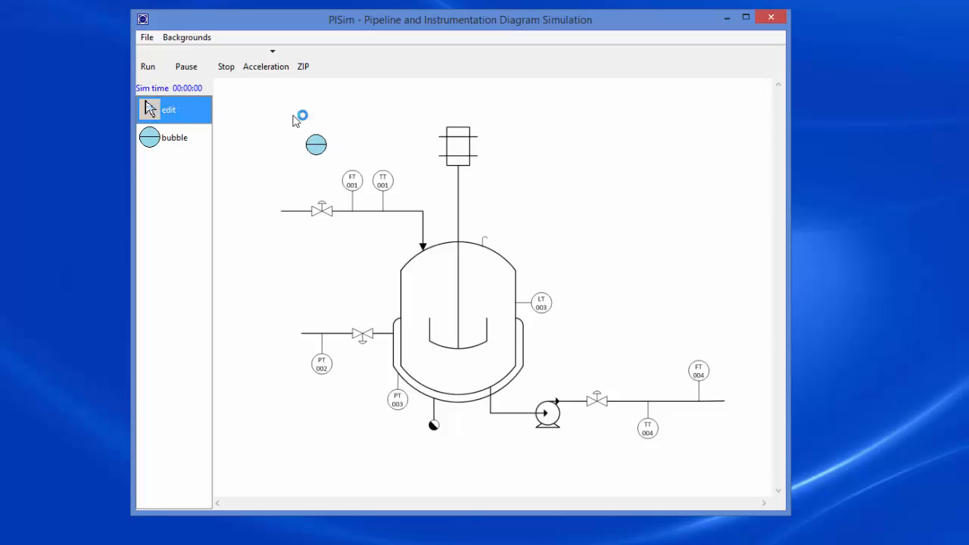
Configure the new bubble as a Controller (C) device and assign Output to the port on its underside.
right_click(316, 146)
left_click(345, 162)
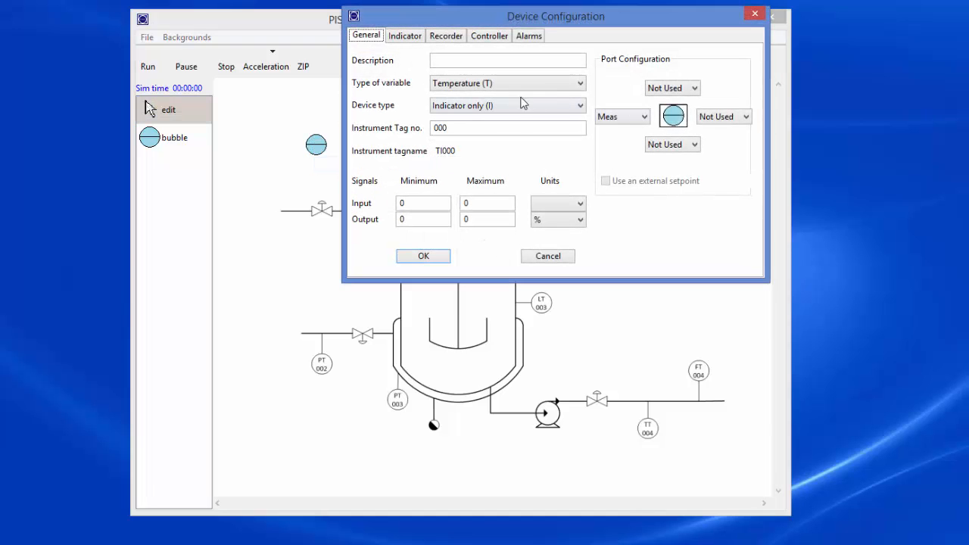
left_click(489, 110)
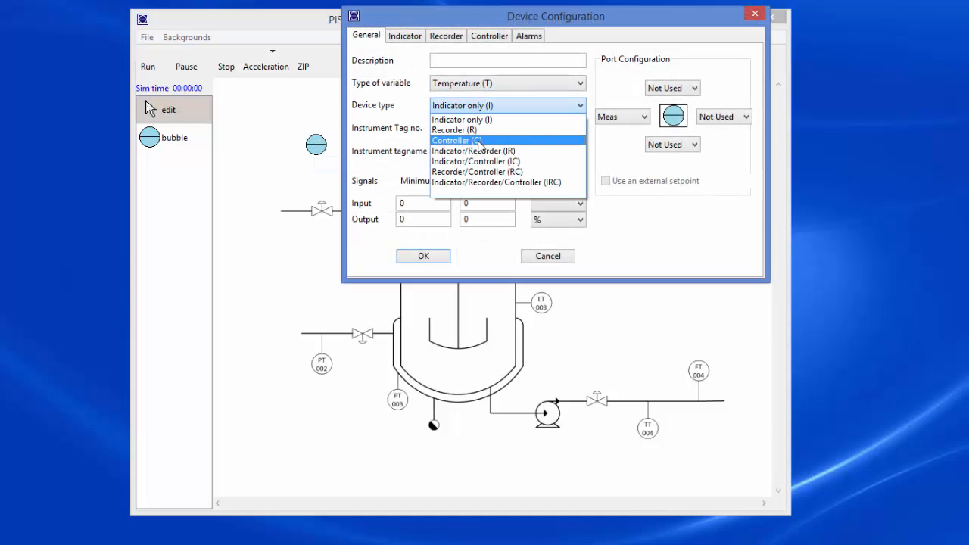
left_click(479, 141)
left_click(664, 144)
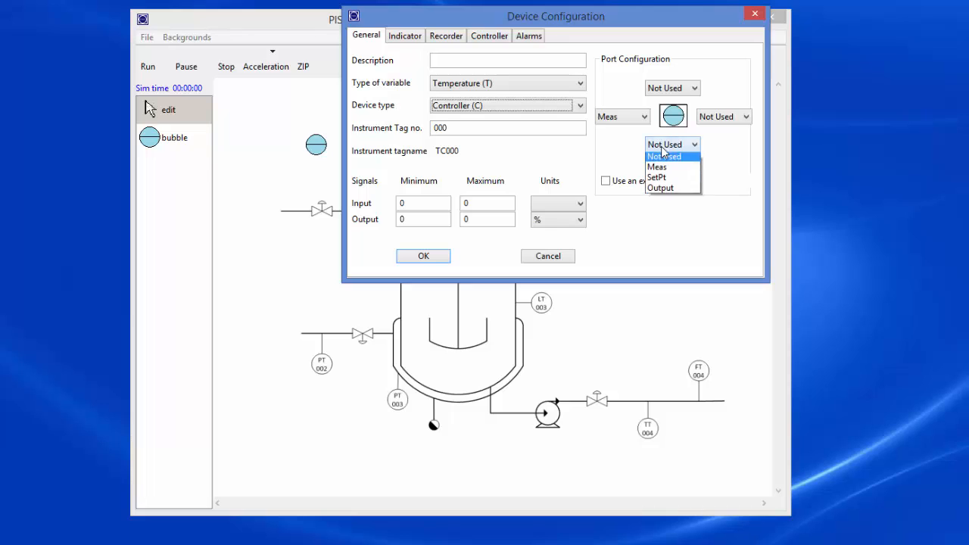
left_click(661, 190)
Specify the controller's input signal units and accept the device configuration.
left_click(424, 255)
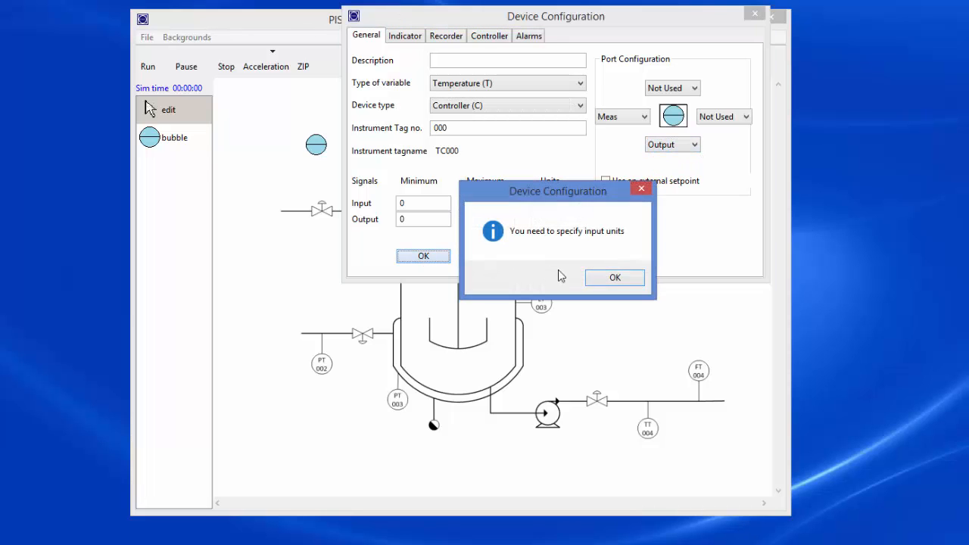
left_click(614, 277)
left_click(580, 202)
left_click(561, 229)
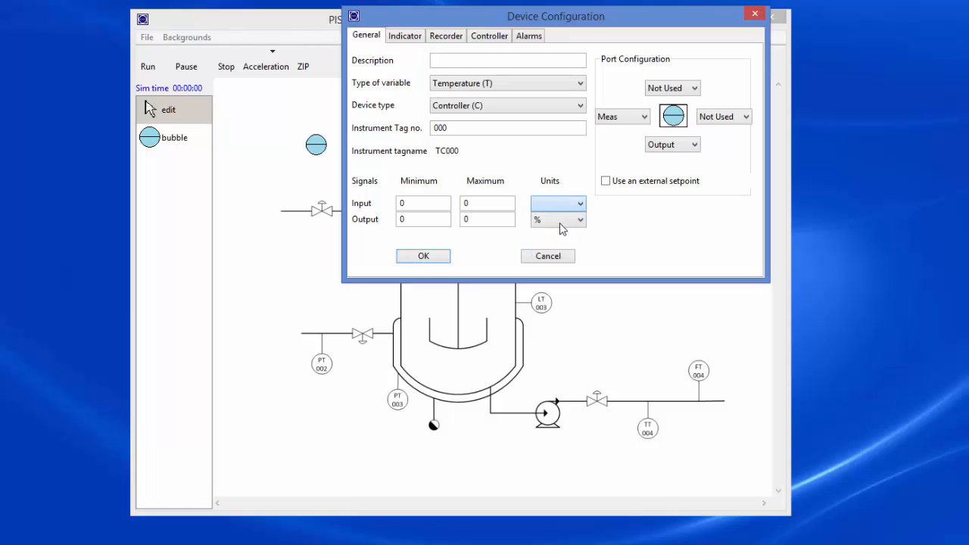
left_click(425, 257)
left_click(685, 278)
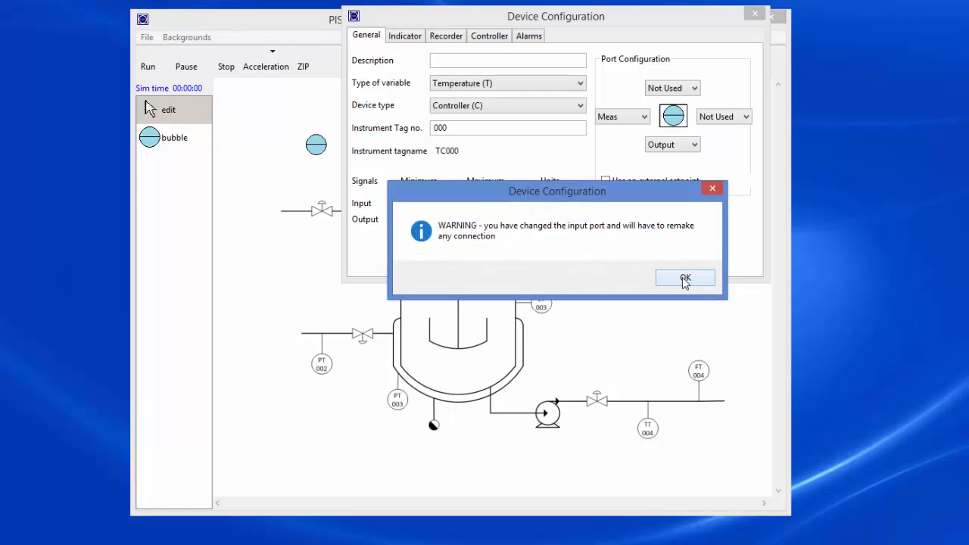
left_click(685, 279)
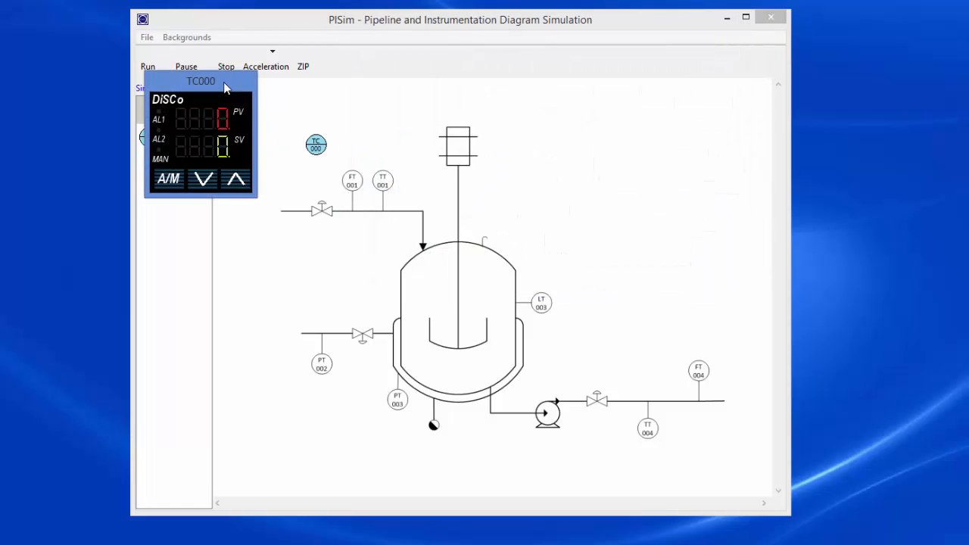
Move the controller faceplate clear of the diagram, connect the controller's output to the liquid inlet valve, and align the bubble directly above it.
left_click_drag(224, 88, 961, 2)
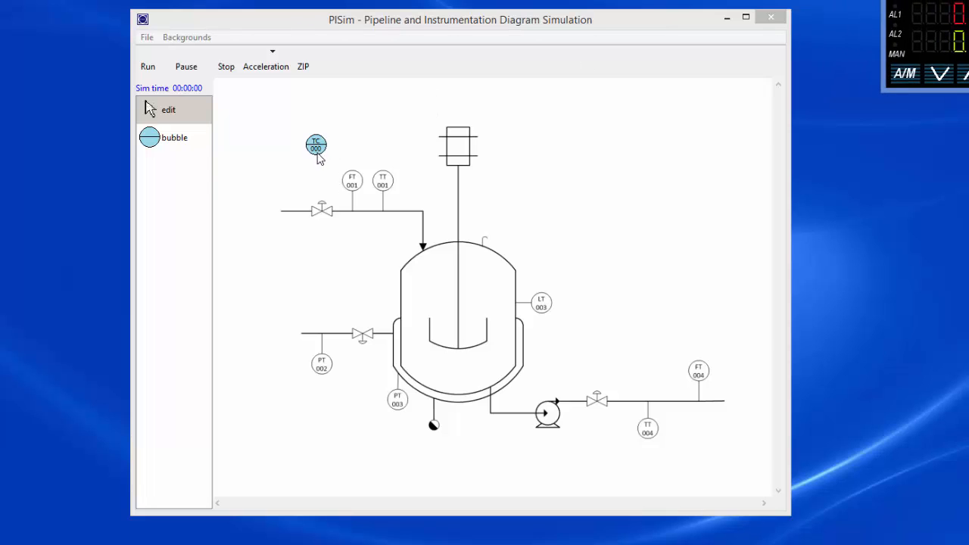
left_click_drag(319, 158, 328, 210)
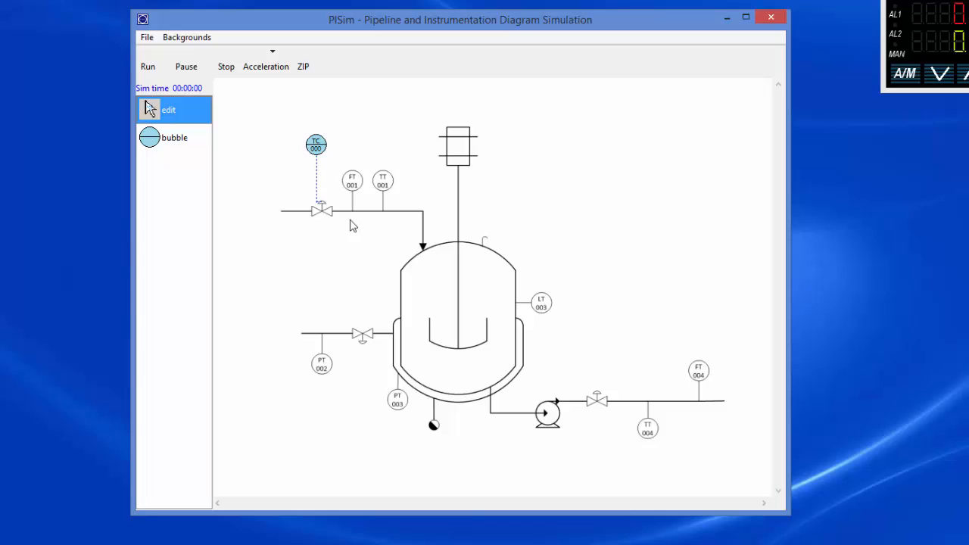
mouse_move(321, 157)
left_mouse_down()
mouse_move(339, 146)
mouse_move(327, 145)
left_mouse_up()
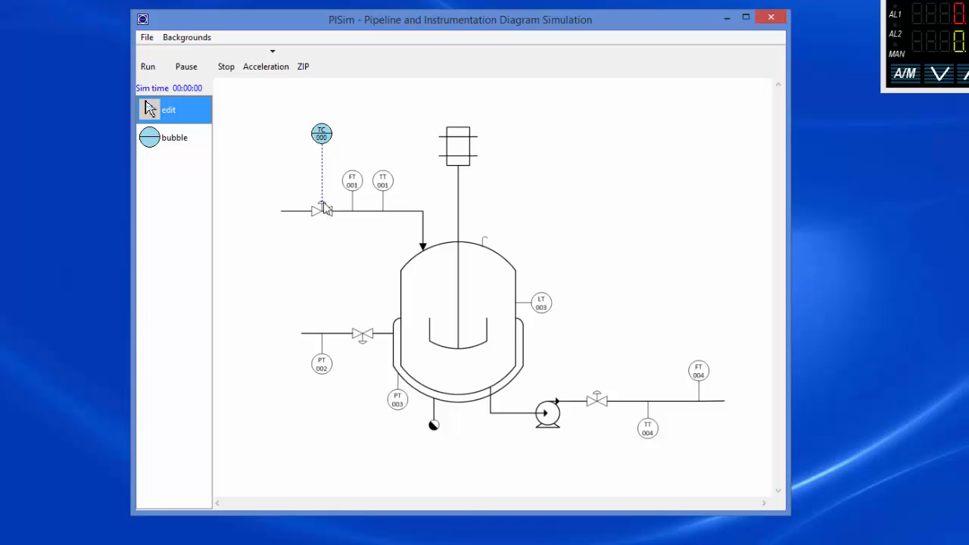
Remove the controller's connection to the liquid inlet valve and delete the controller bubble from the diagram.
left_click(324, 205)
right_click(330, 133)
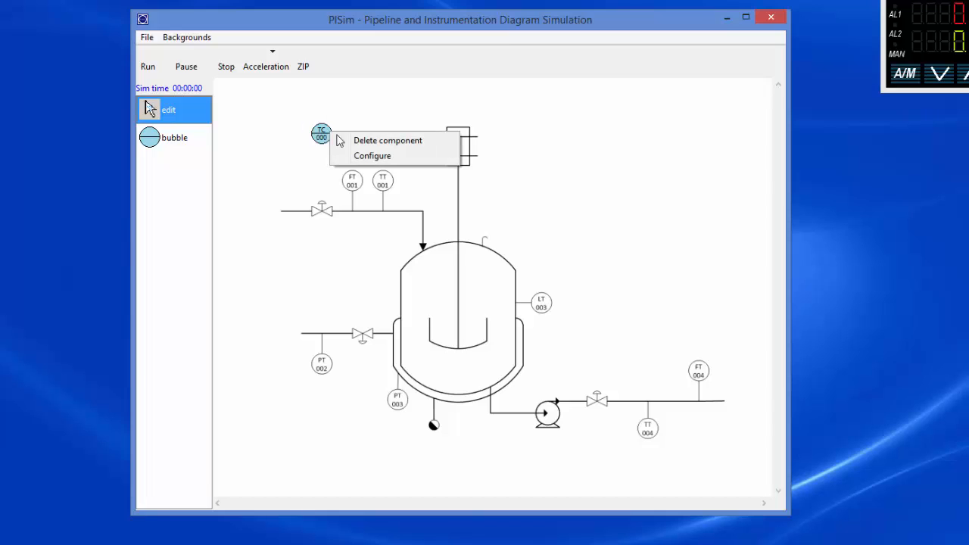
left_click(378, 142)
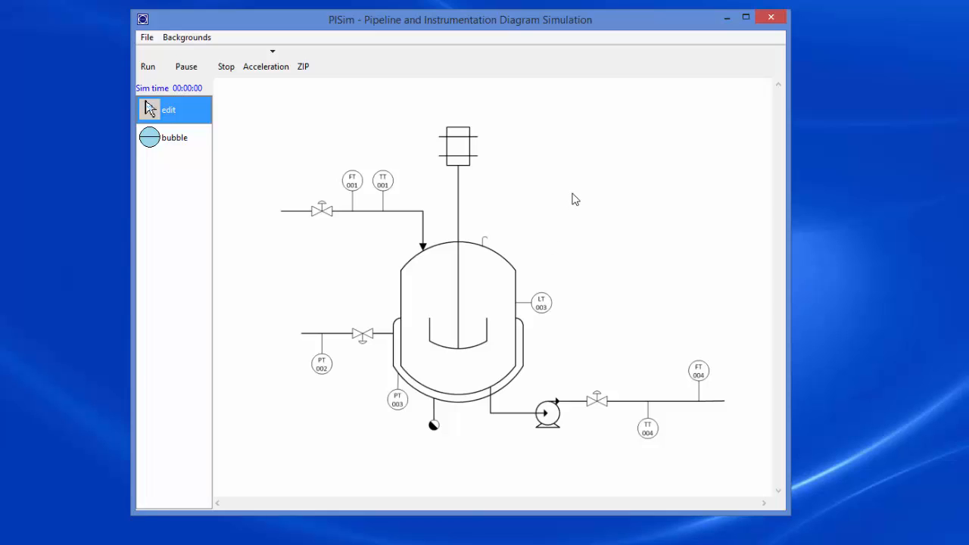
Change the liquid inlet temperature units to K in the stirred tank heater configuration and run the configuration check.
right_click(610, 155)
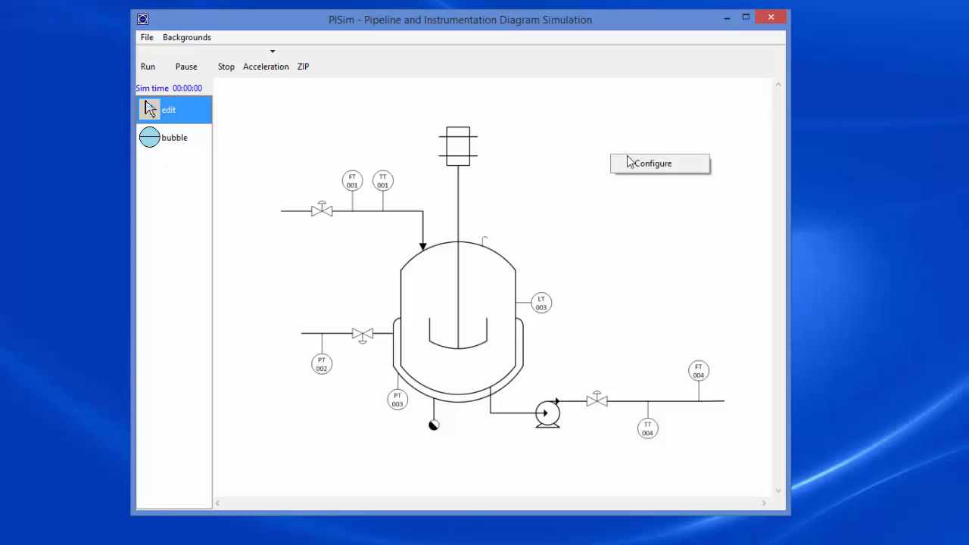
left_click(644, 169)
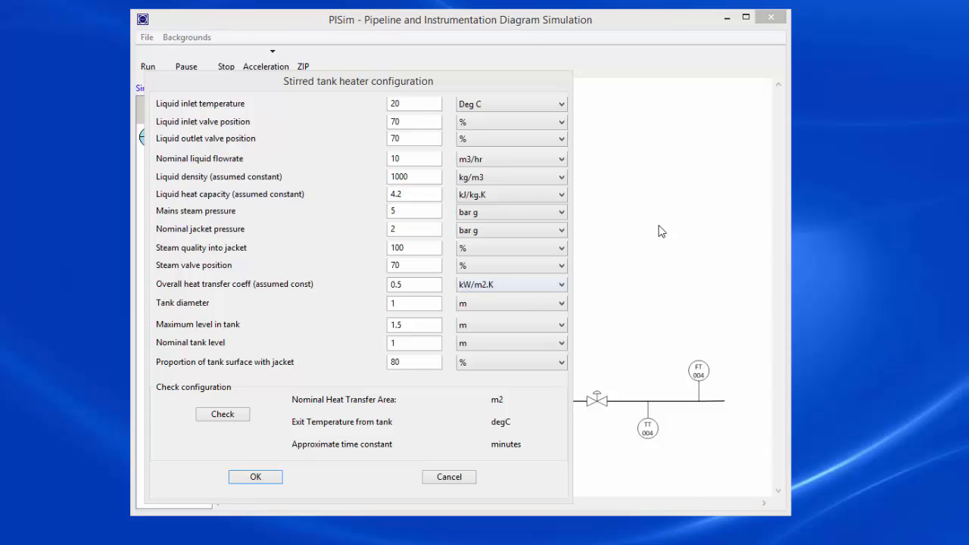
left_click(554, 104)
left_click(548, 111)
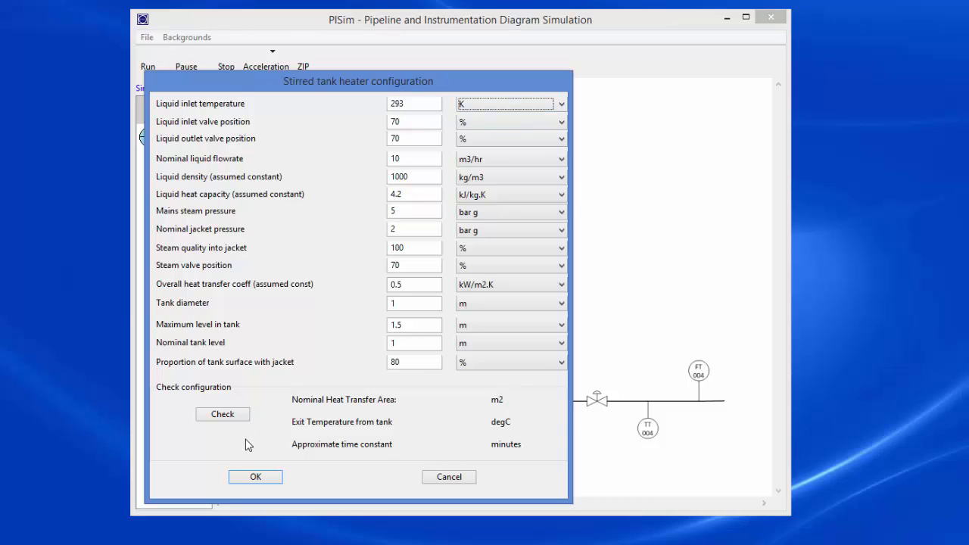
left_click(220, 418)
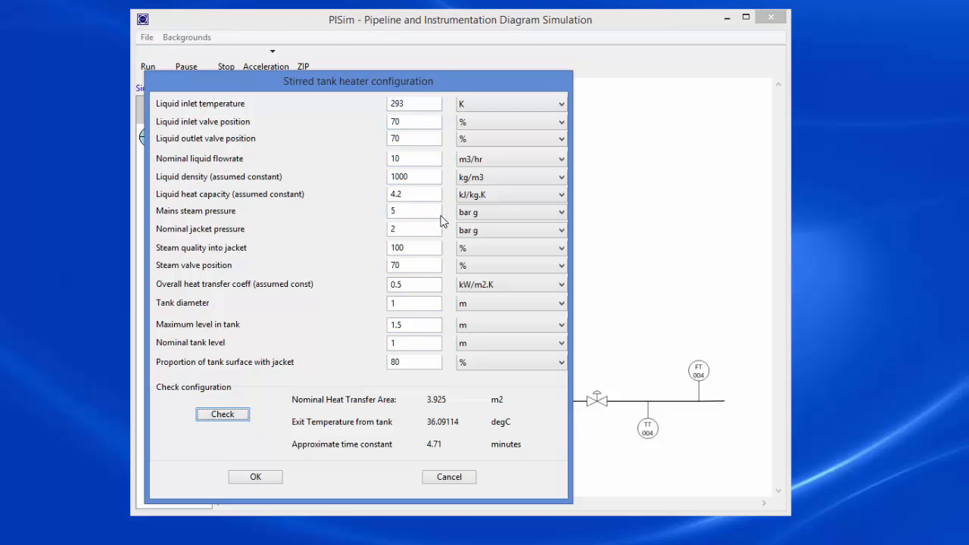
Set the nominal liquid flowrate to 15 m3/hr and recheck the tank heater configuration.
double_click(410, 160)
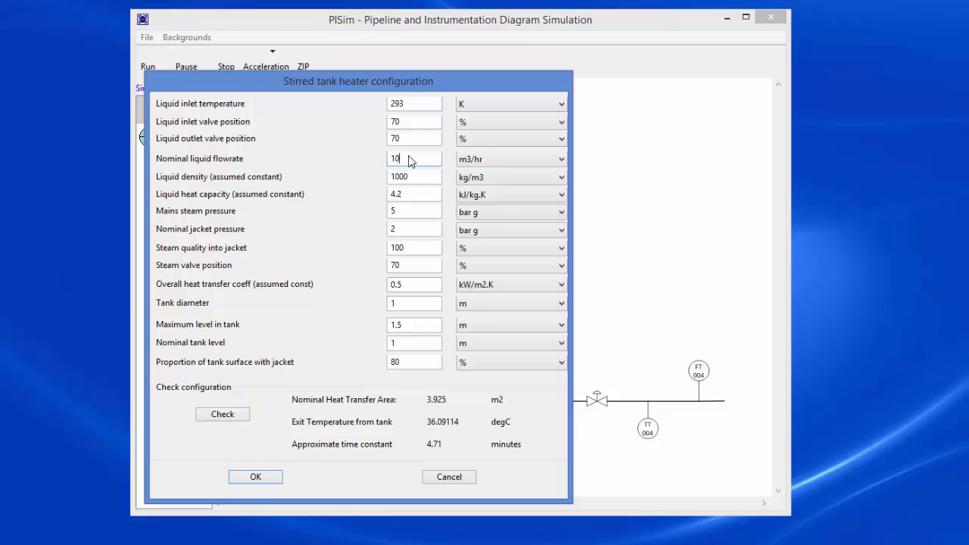
type("15")
left_click(227, 419)
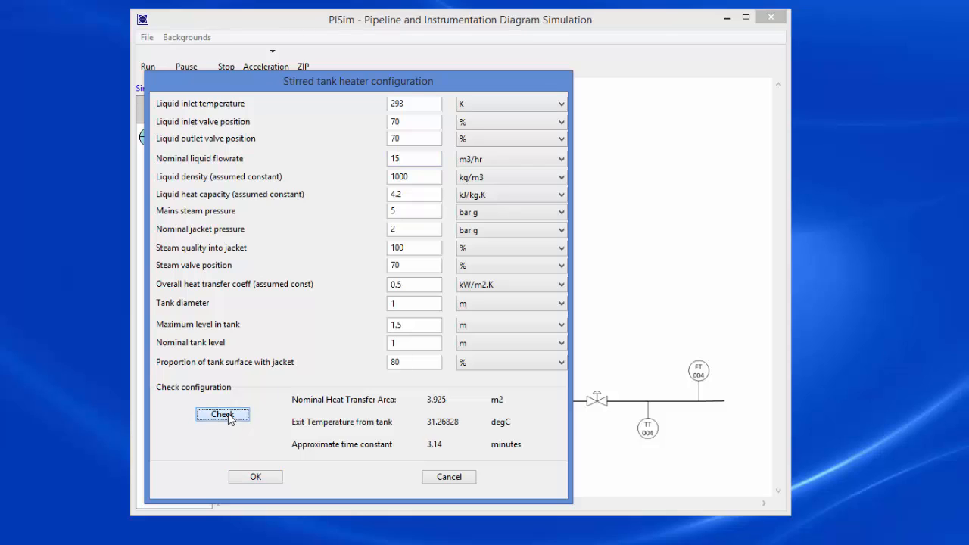